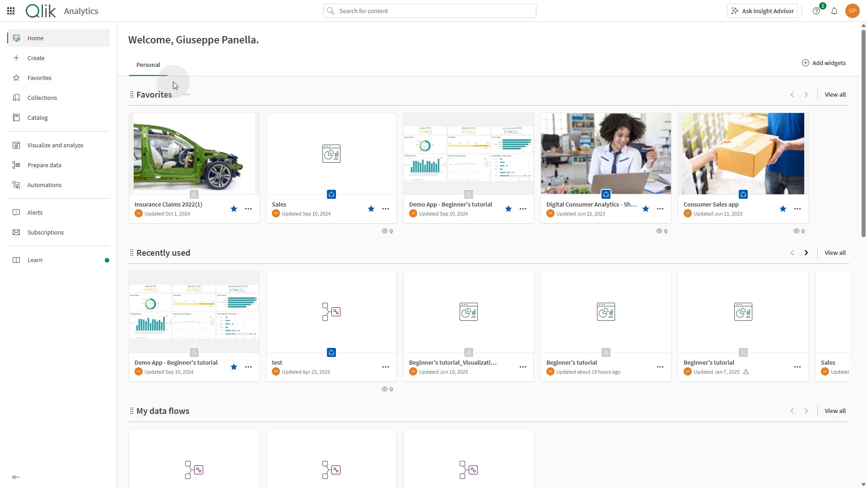
- Go to the Create page and start a new table recipe
click(54, 64)
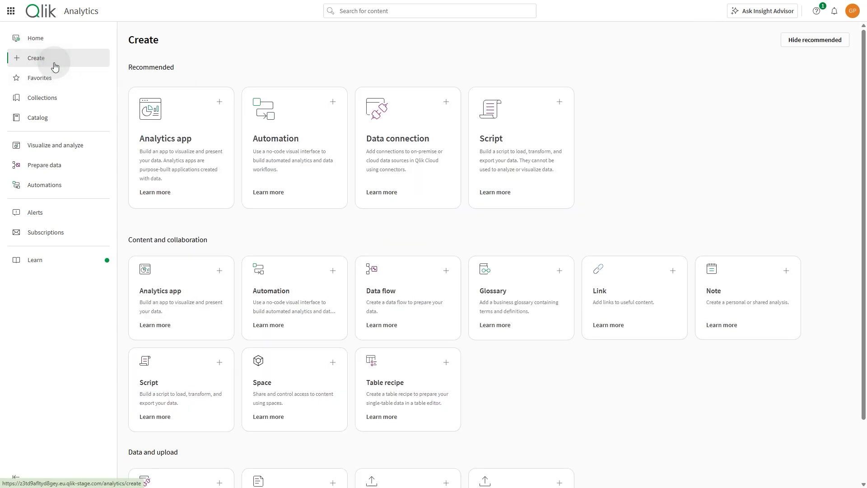
click(400, 372)
- Create a table recipe named 'Customers' in the Personal space
click(361, 172)
text(Custo)
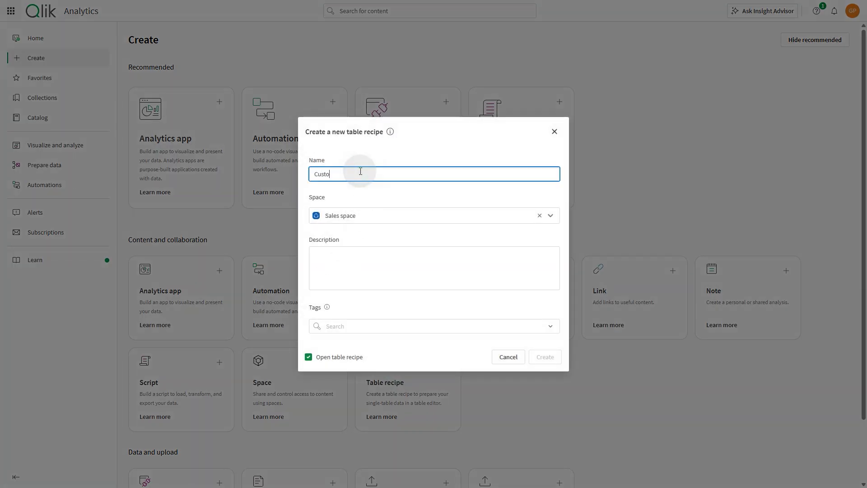
text(mers)
click(358, 215)
click(432, 208)
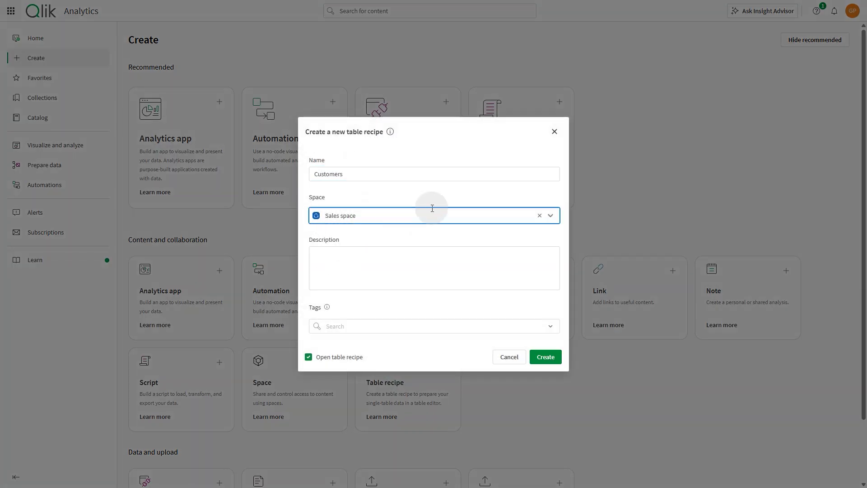
click(550, 216)
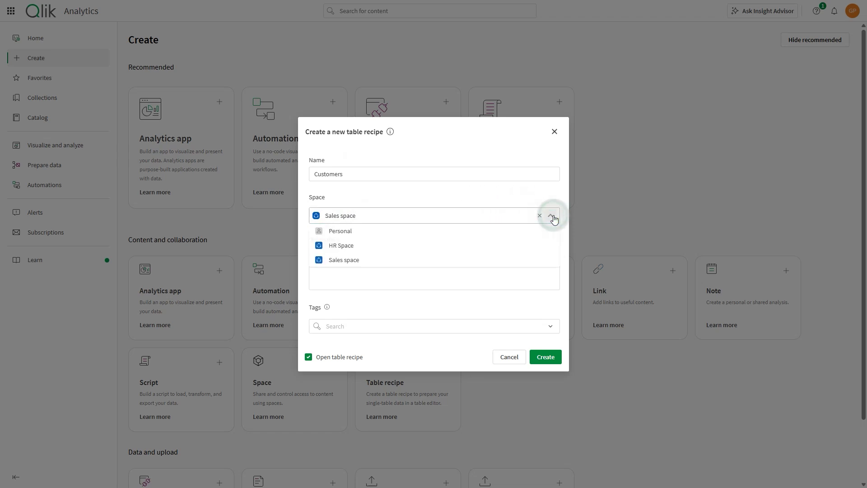
click(476, 237)
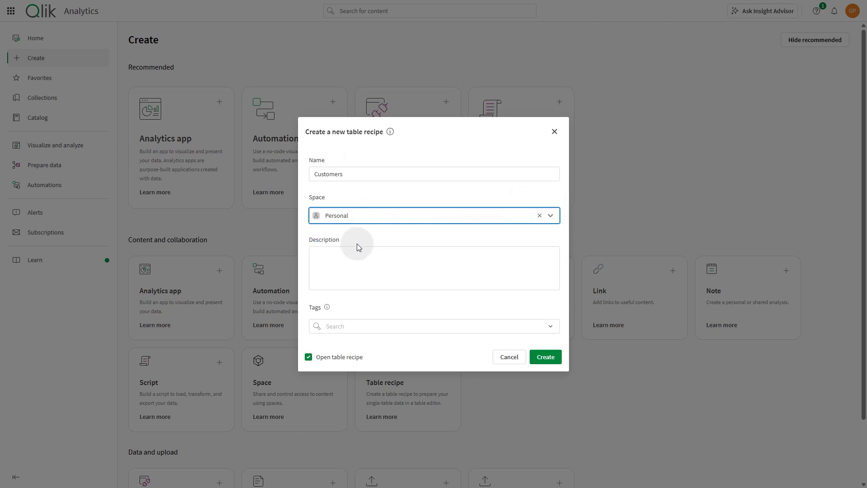
click(549, 357)
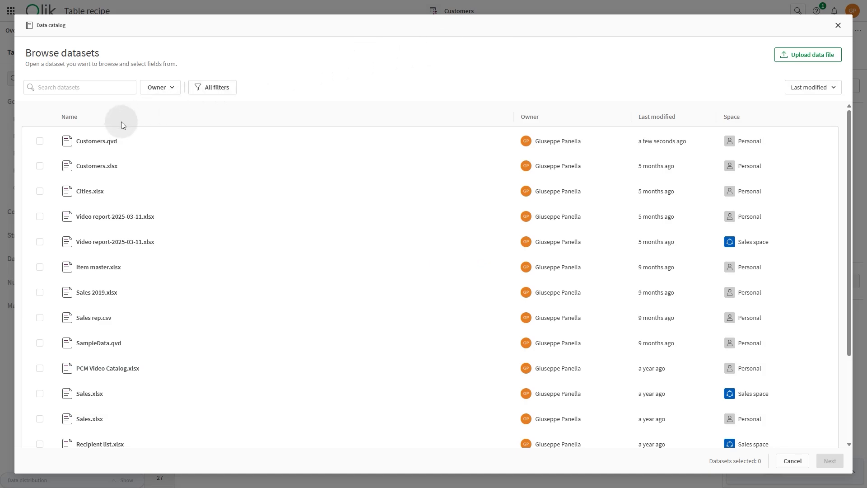
- Pick Customers.qvd and load its 13 fields (6,031 rows) into the recipe
click(40, 142)
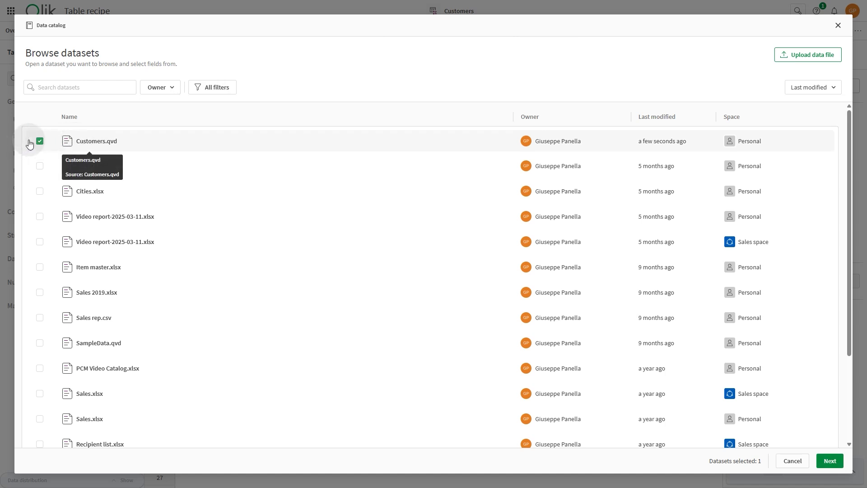
click(829, 461)
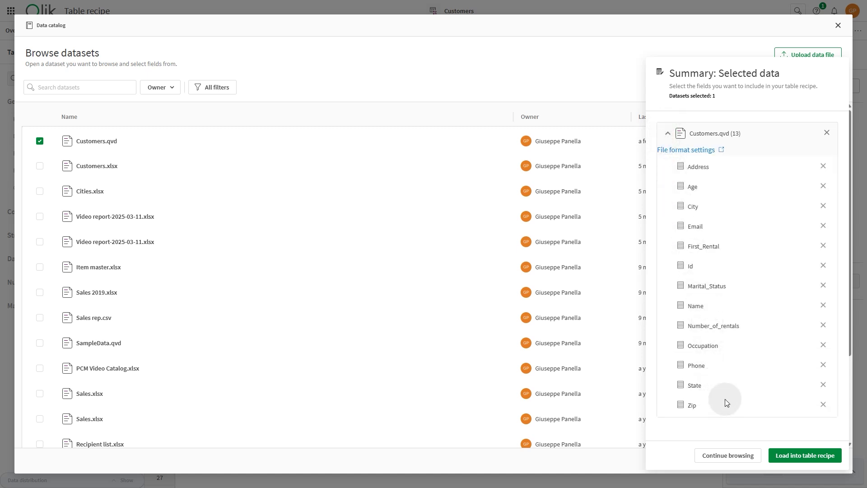
click(802, 455)
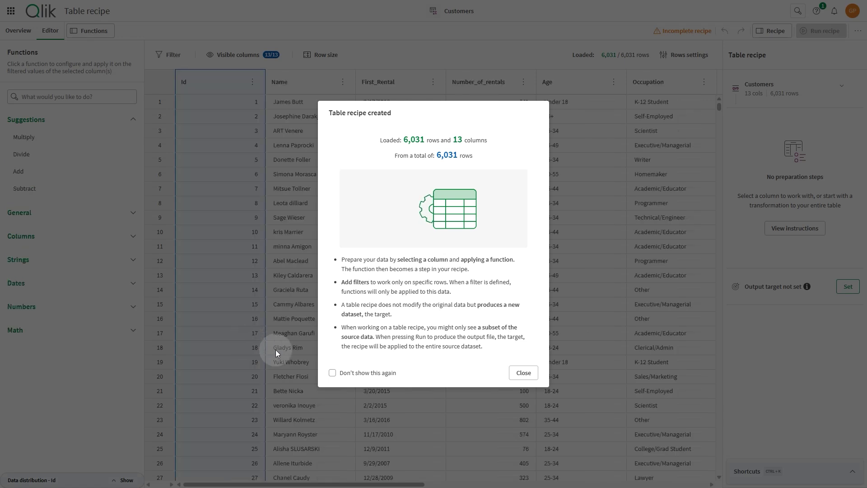
- Close the Table recipe created summary to show the full 6,031-row customer table
click(530, 376)
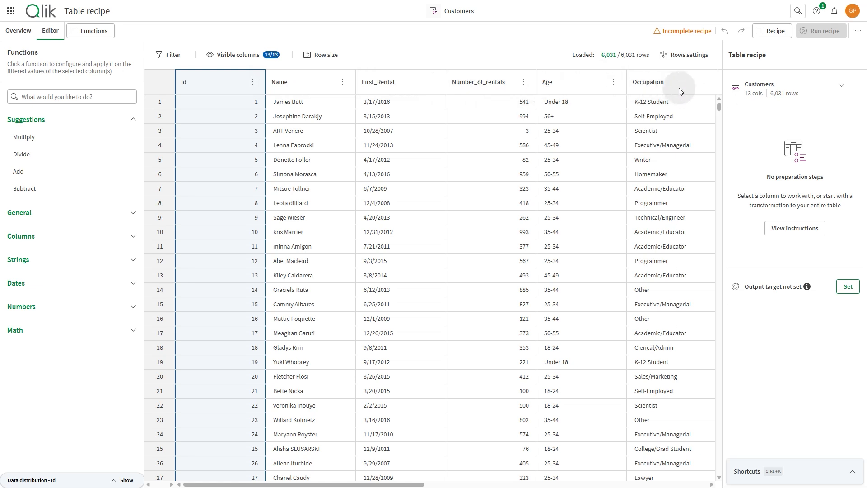
click(433, 81)
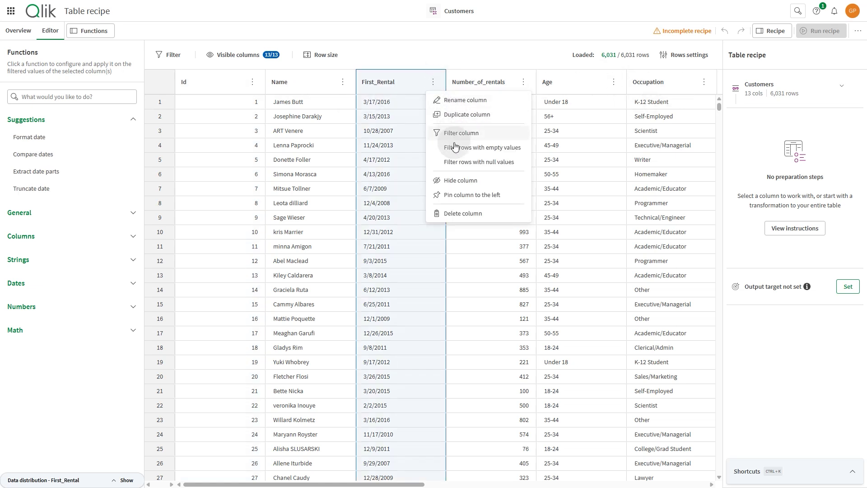
- Delete the First_Rental column as recipe step 1, leaving 12 columns
click(456, 215)
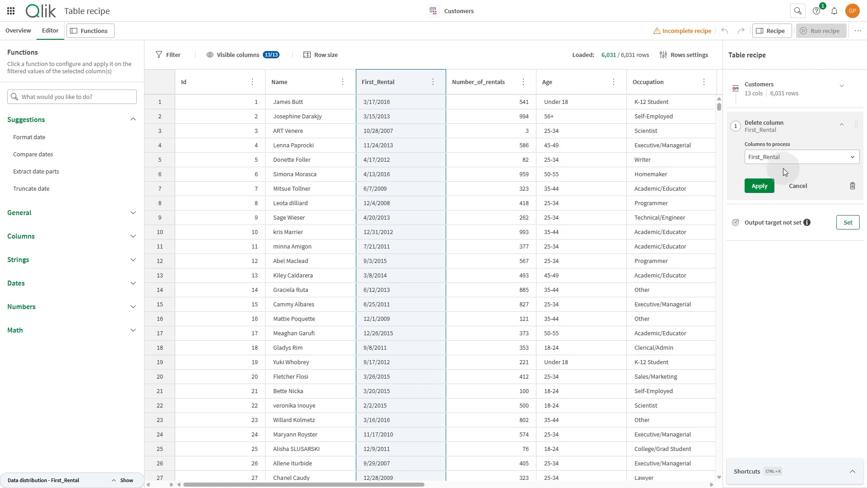
click(756, 186)
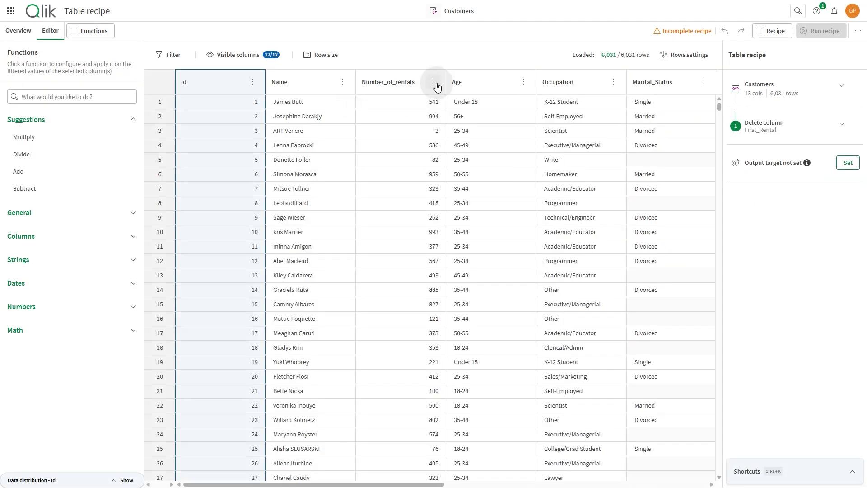
click(434, 82)
- Rename Number_of_rentals to 'Number of Rentals' as recipe step 2
click(457, 99)
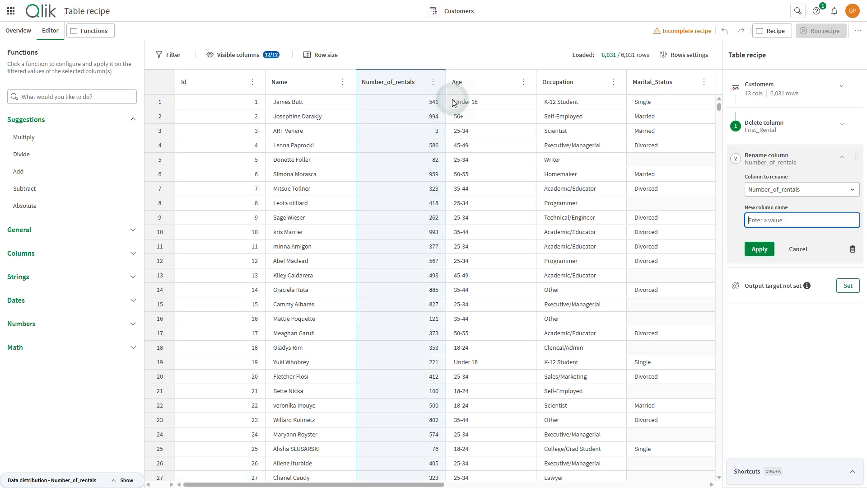
text(Number of Rentals)
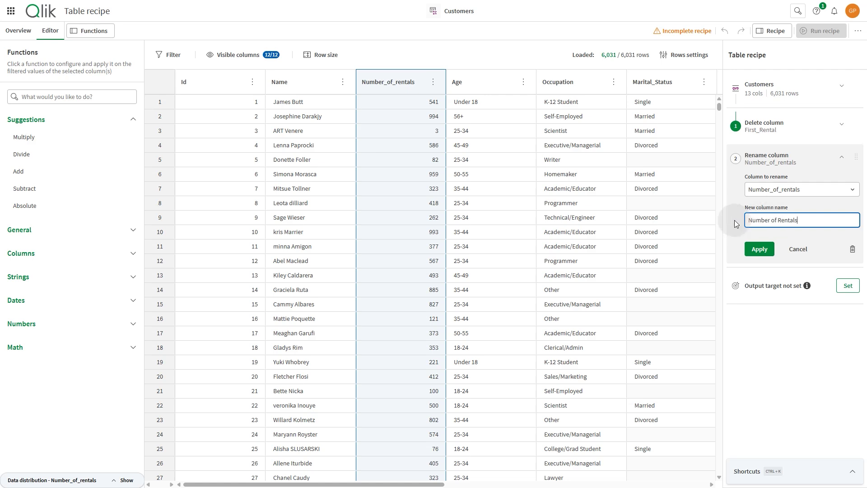
click(758, 248)
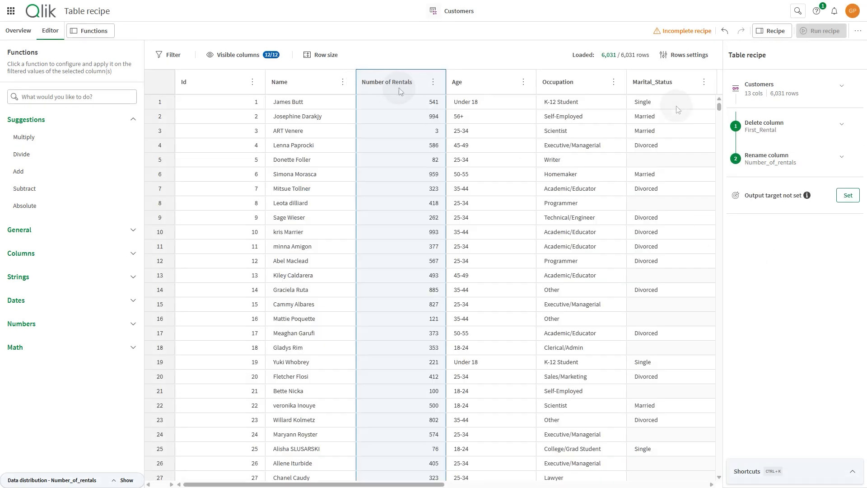
click(670, 86)
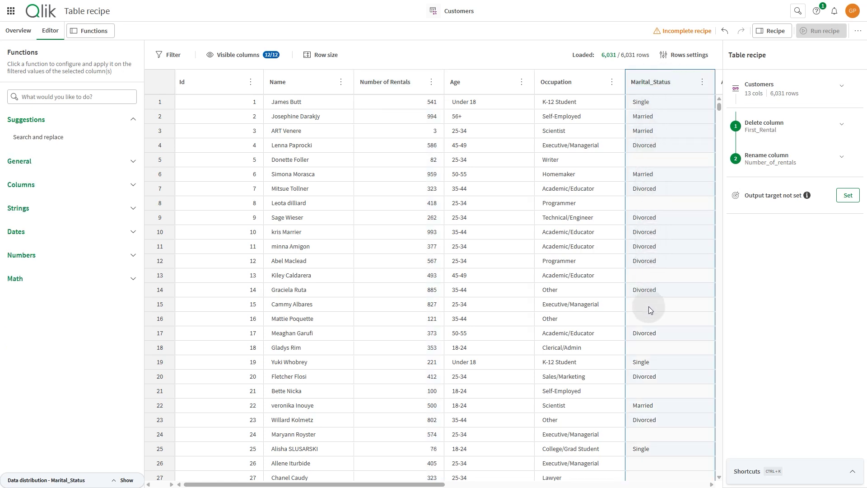
- Filter Marital_Status to the 1,422 rows with empty values
click(705, 81)
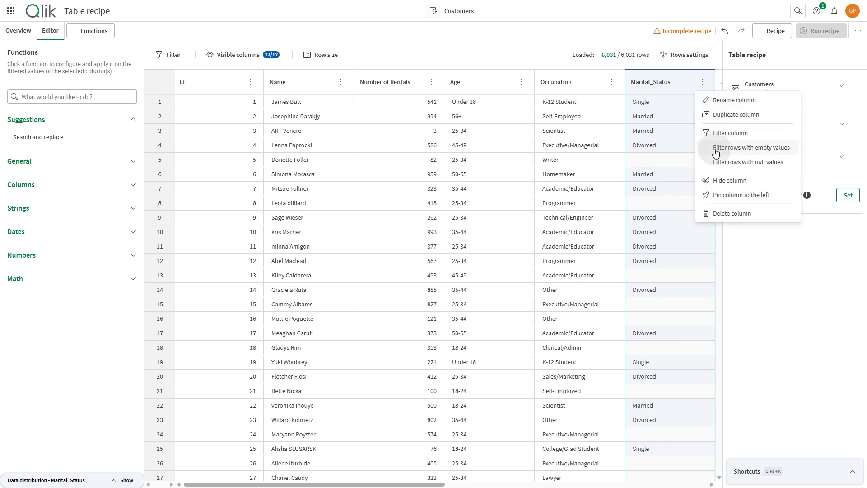
click(734, 148)
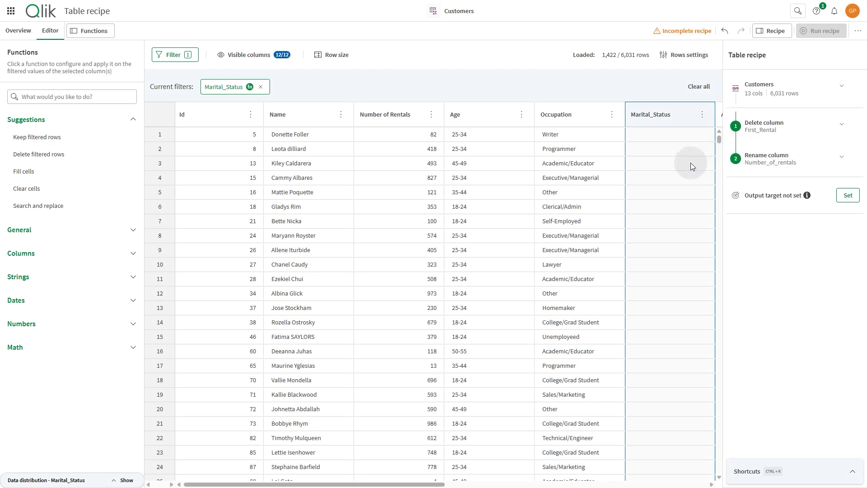
- Fill empty Marital_Status cells with 'Unknown', then clear the filter to show all 6,031 rows
click(130, 226)
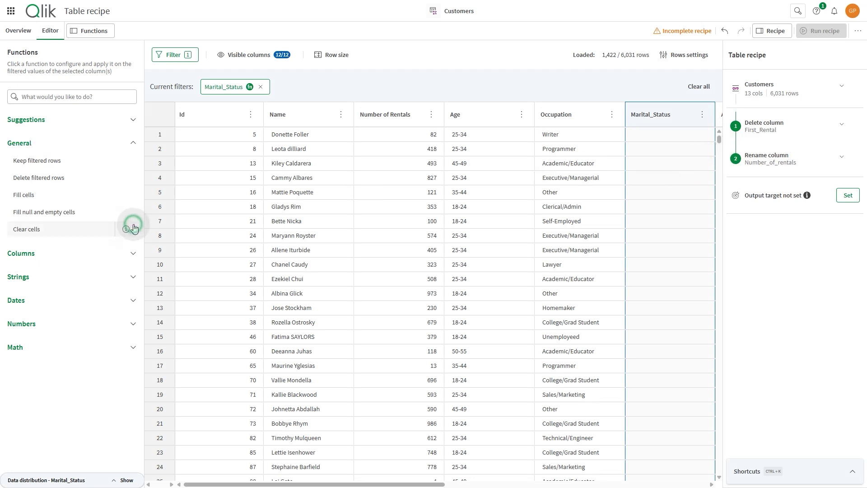
mouse_move(133, 228)
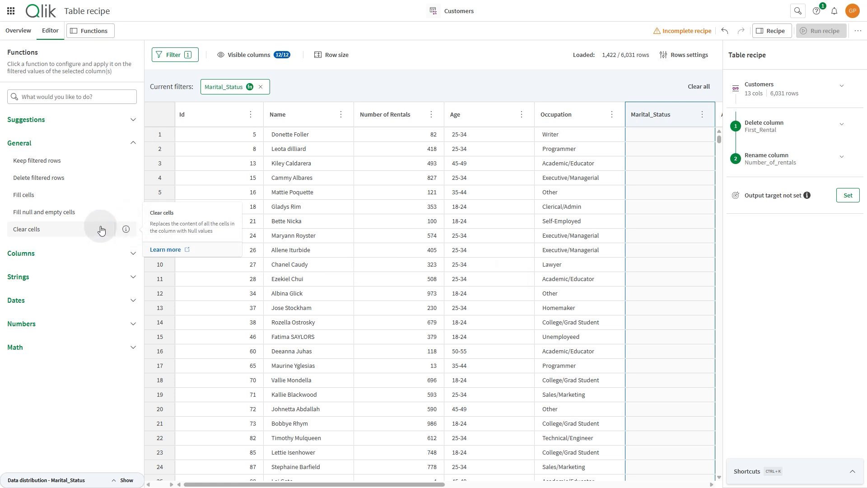
click(47, 199)
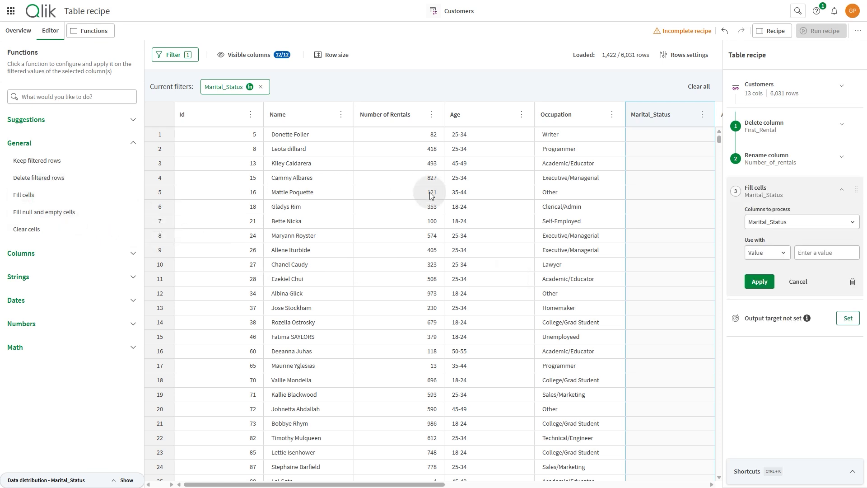
click(765, 235)
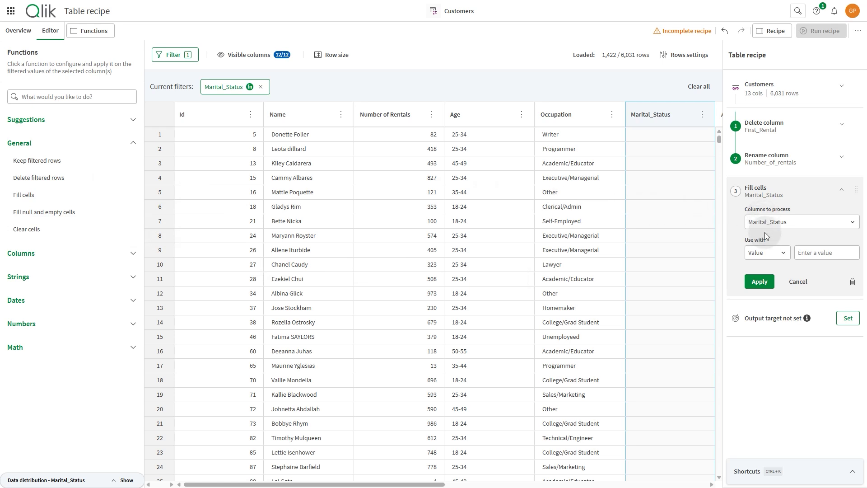
click(837, 252)
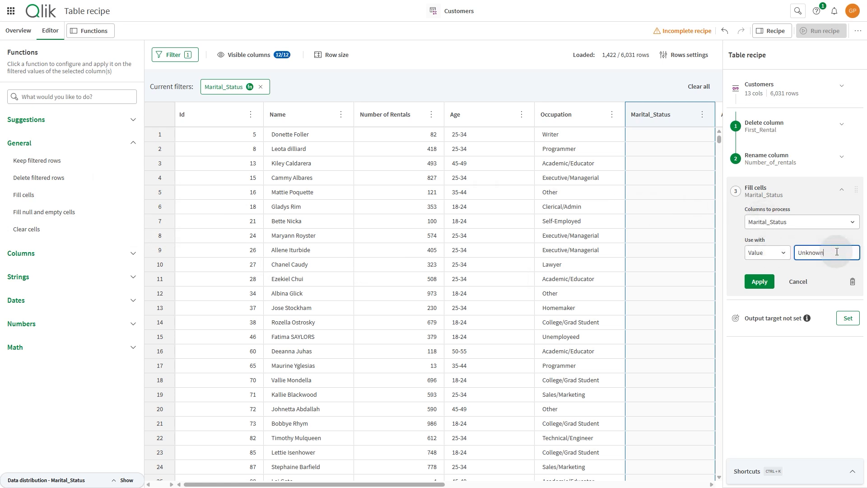
text(Unknown)
click(756, 284)
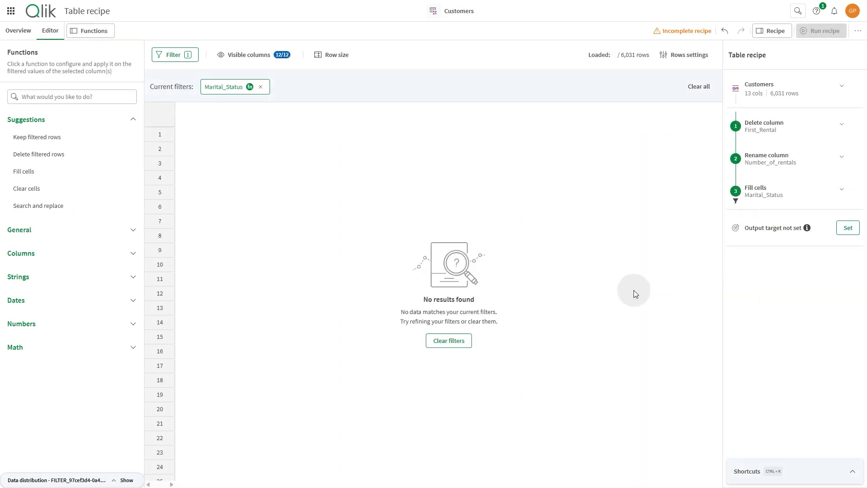
click(447, 341)
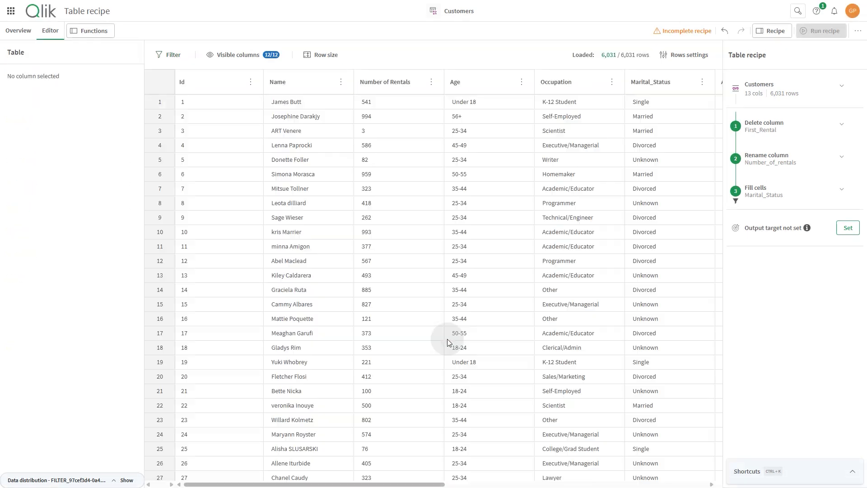
click(842, 189)
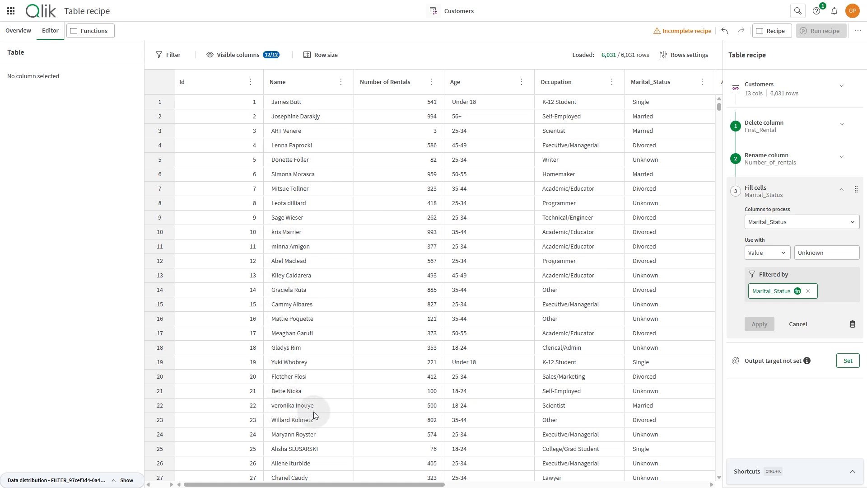
- Add recipe step 4 converting the Name column to title case
click(312, 389)
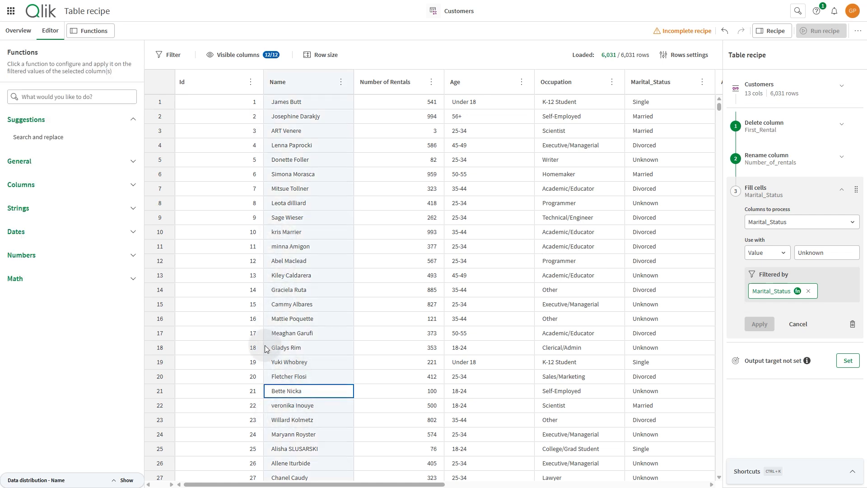
click(131, 216)
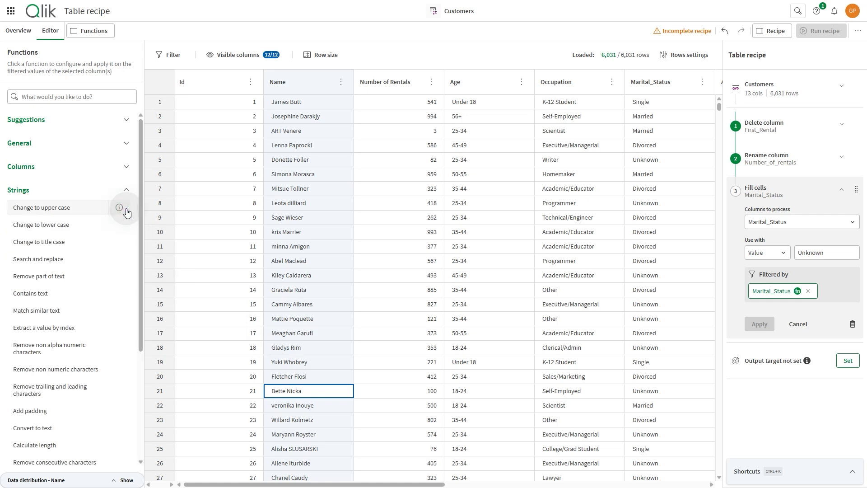
click(64, 243)
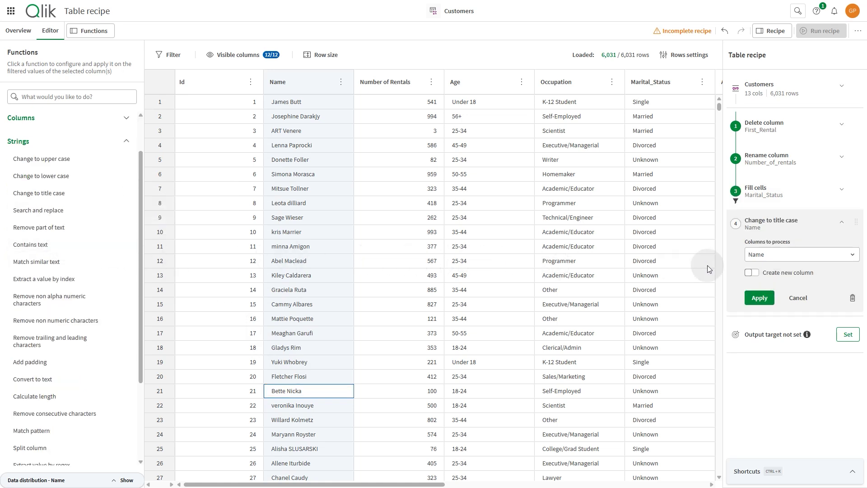
click(759, 299)
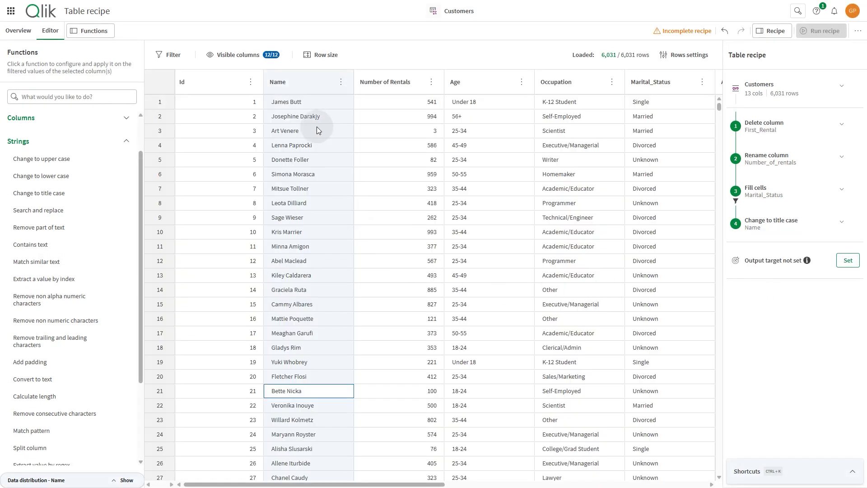
drag(290, 484, 424, 485)
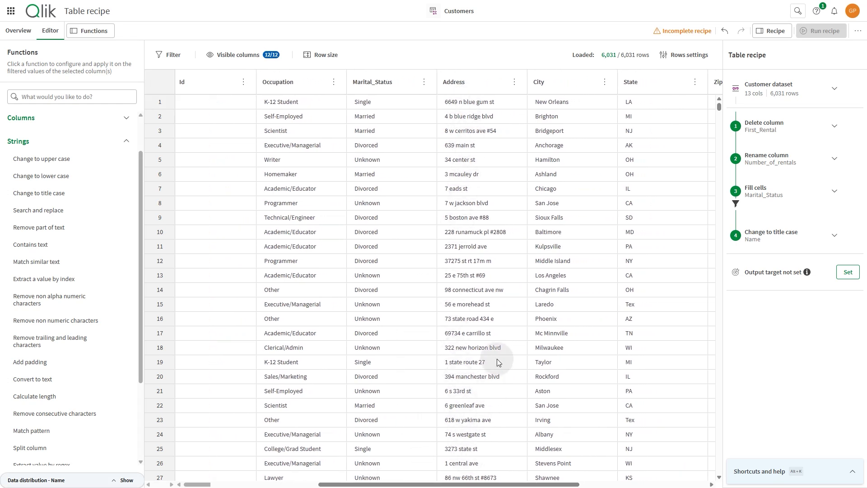
- Add Address to the title case step's columns, so it covers Name and Address
click(834, 235)
click(809, 267)
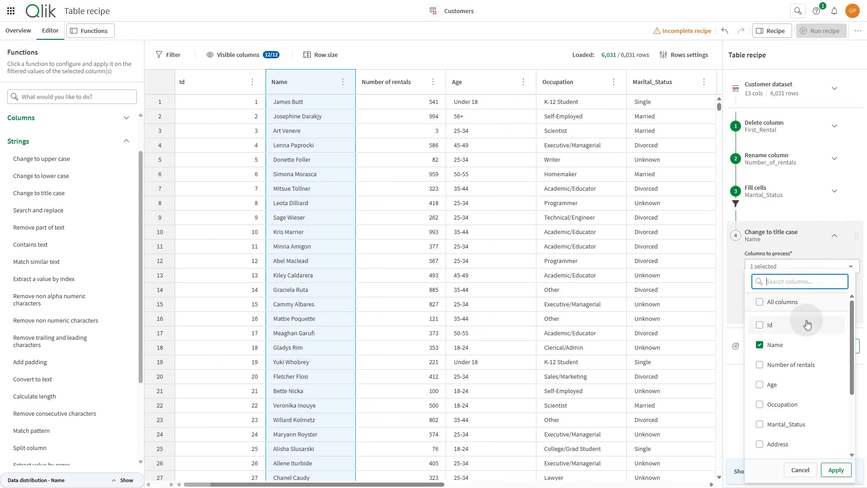
click(759, 444)
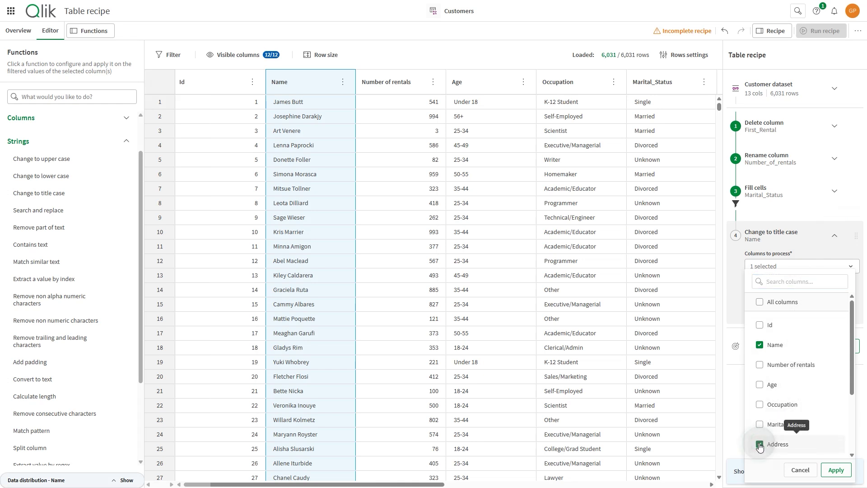
click(835, 469)
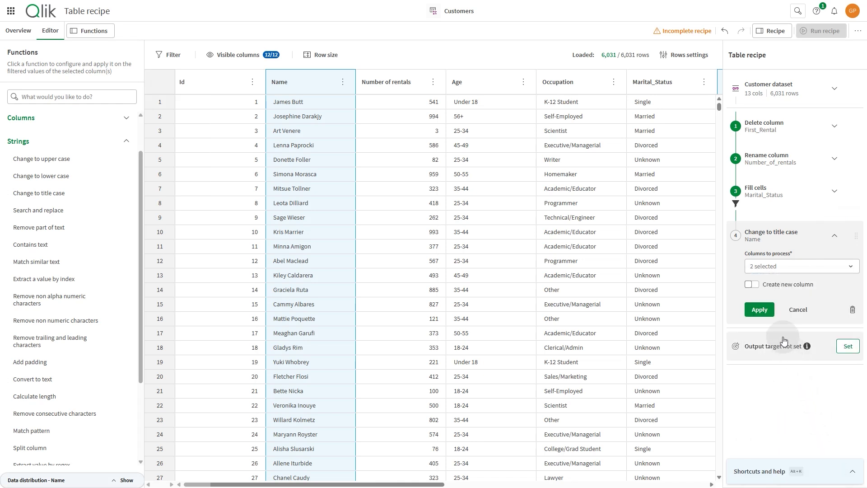
click(763, 311)
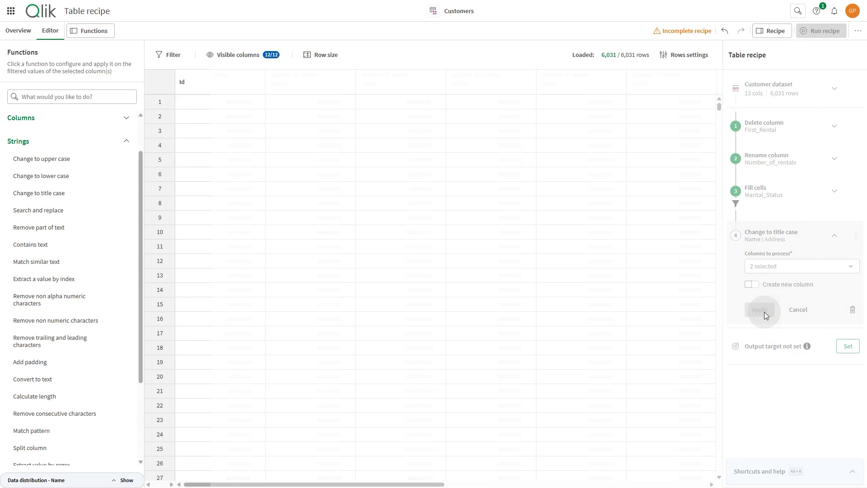
drag(379, 485, 509, 485)
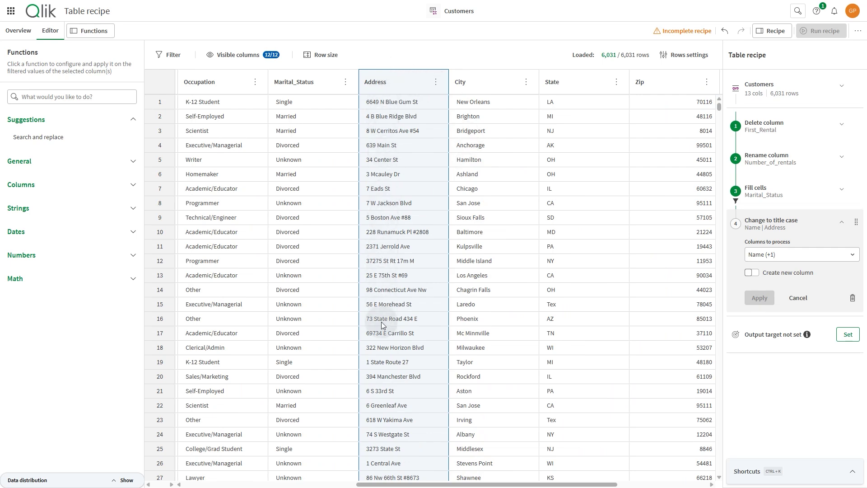
- Set the recipe output to Customer Table Dataset.qvd, saved in the Personal space
click(790, 224)
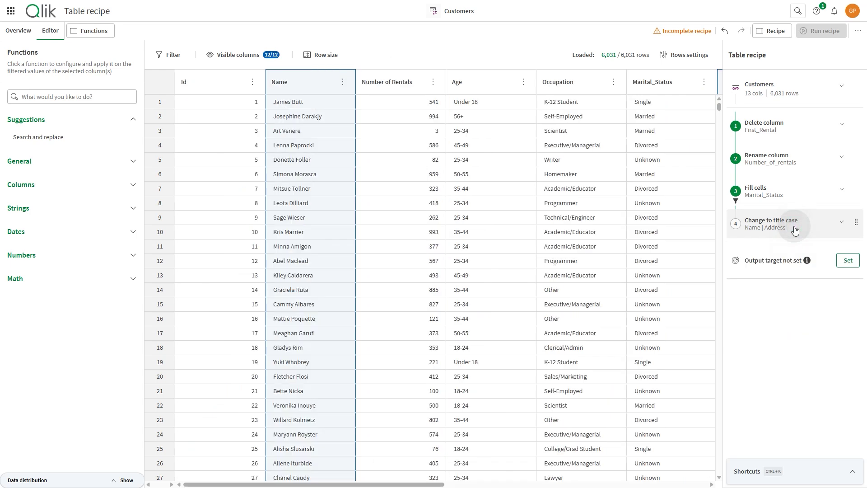
click(847, 262)
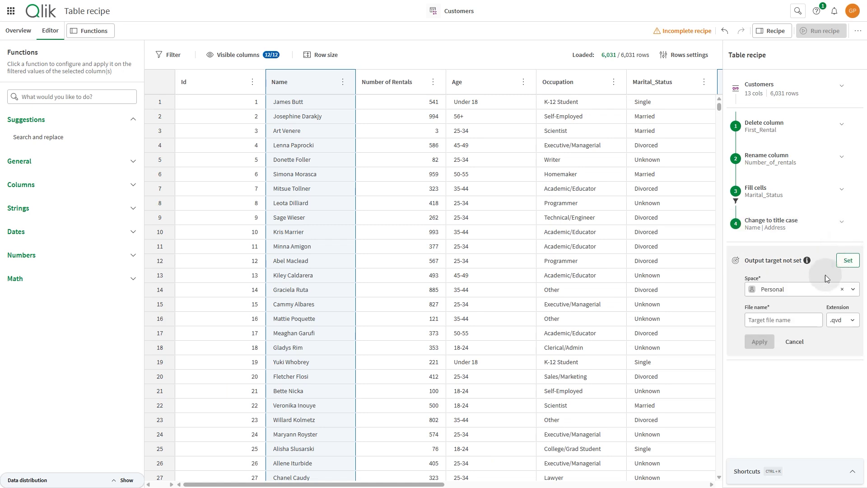
click(835, 289)
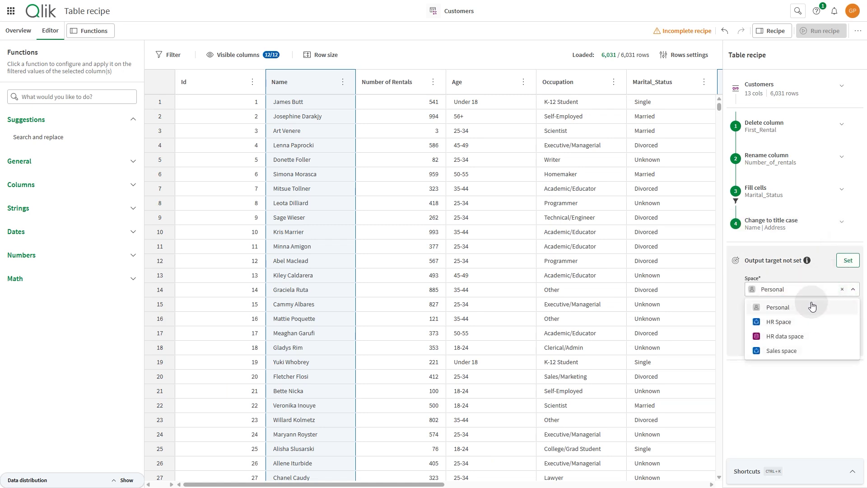
click(851, 289)
click(774, 319)
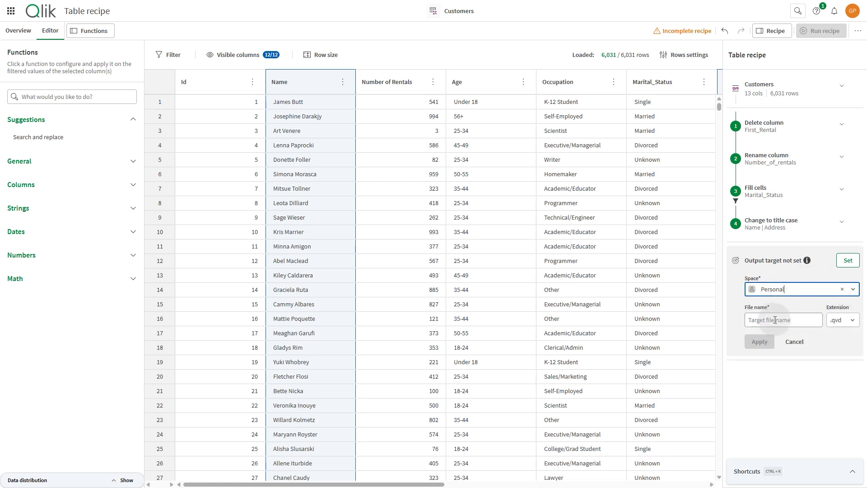
text(Customer Table Dataset)
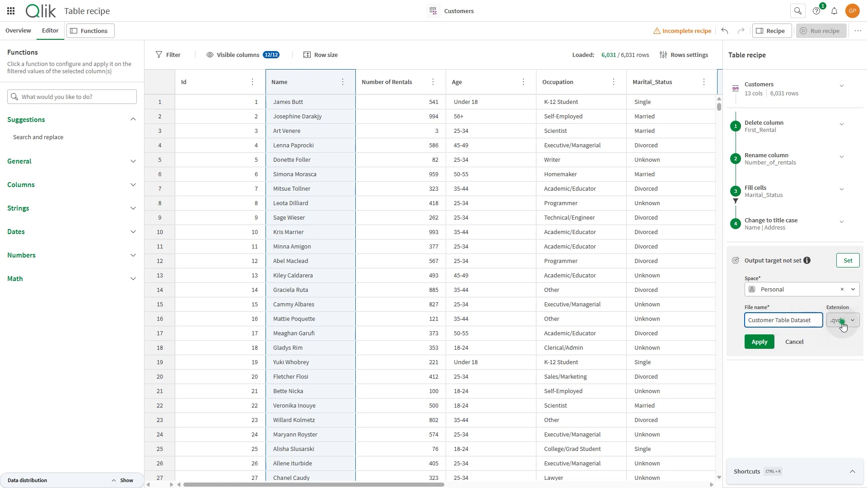
click(841, 319)
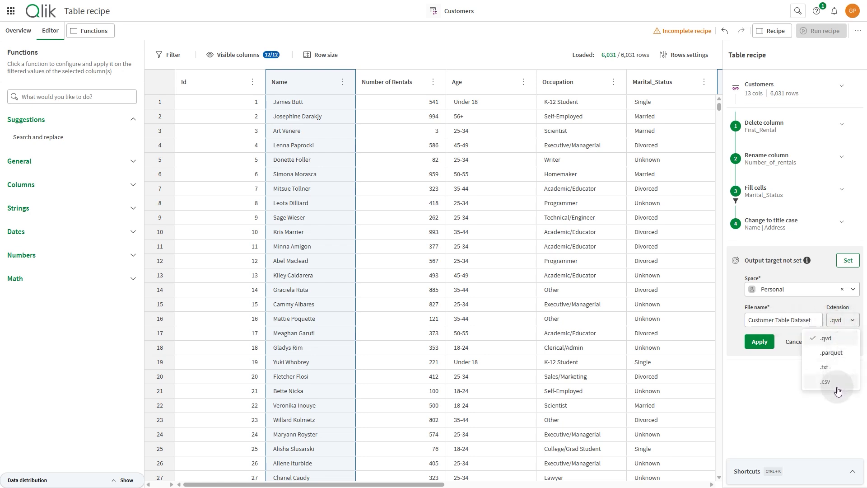
click(843, 340)
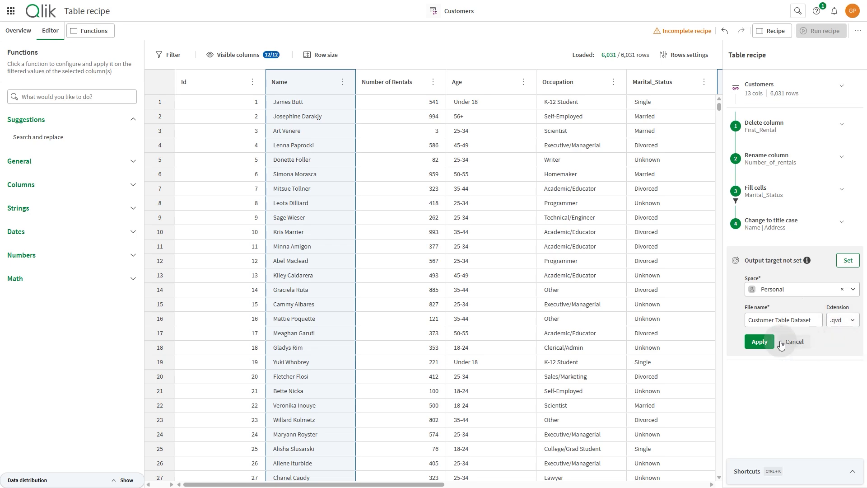
click(766, 342)
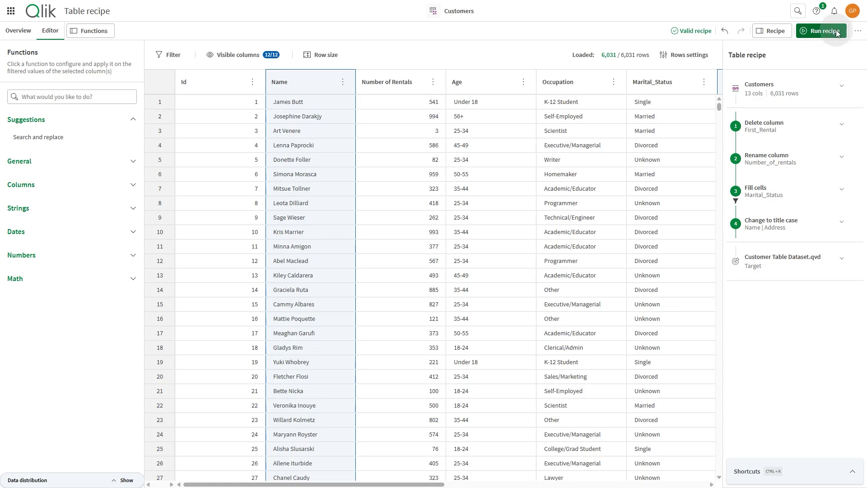
- Run the recipe, check its run history on Overview, then return to the Analytics home page
click(835, 30)
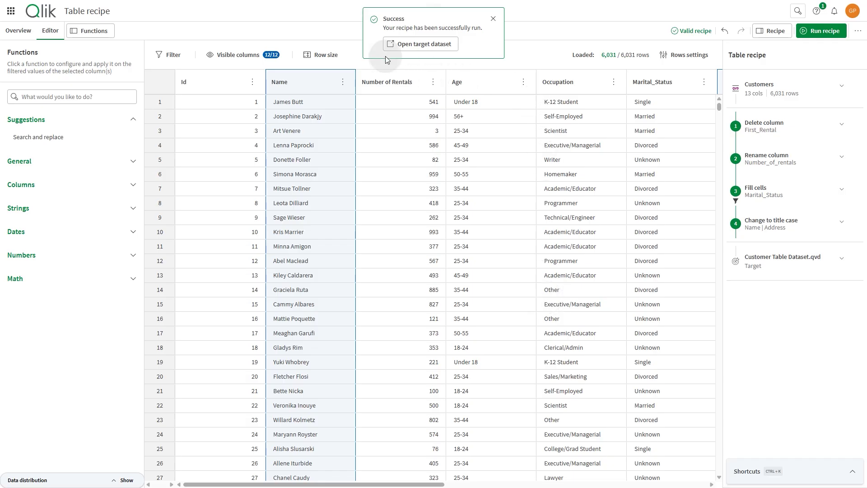
click(17, 40)
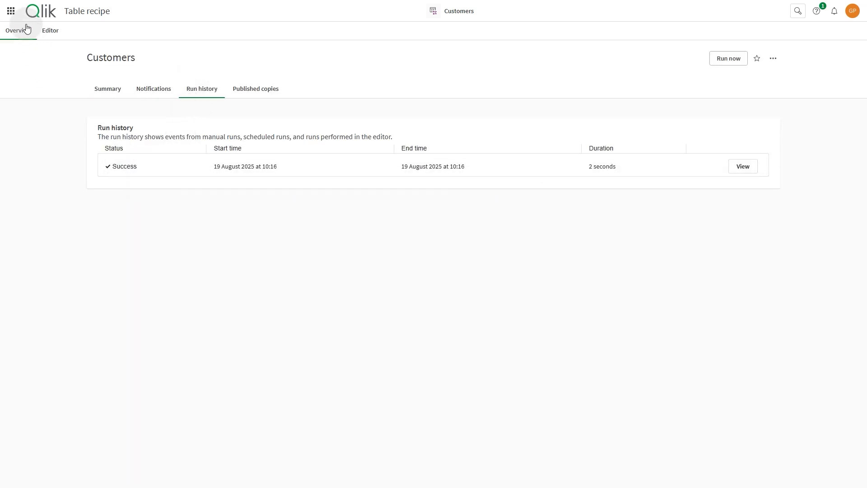
click(10, 11)
click(81, 37)
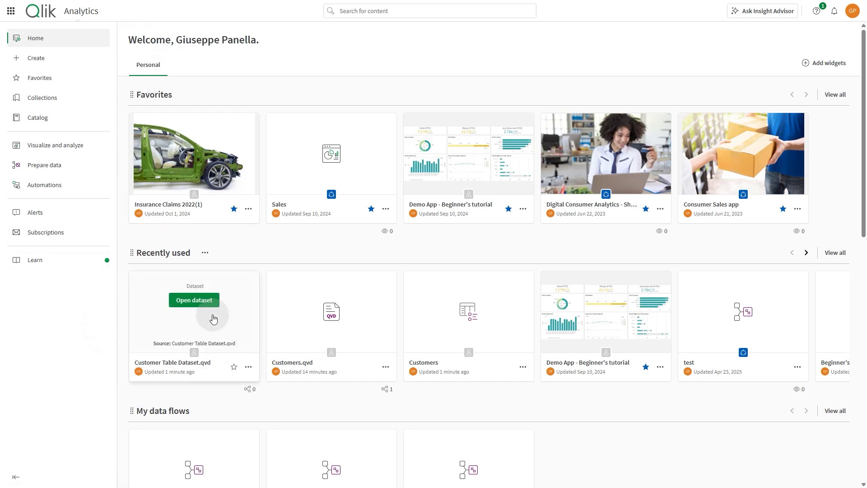
- Open Customer Table Dataset.qvd, review its Profile, Lineage and Impact analysis, then create an analytics app
click(193, 302)
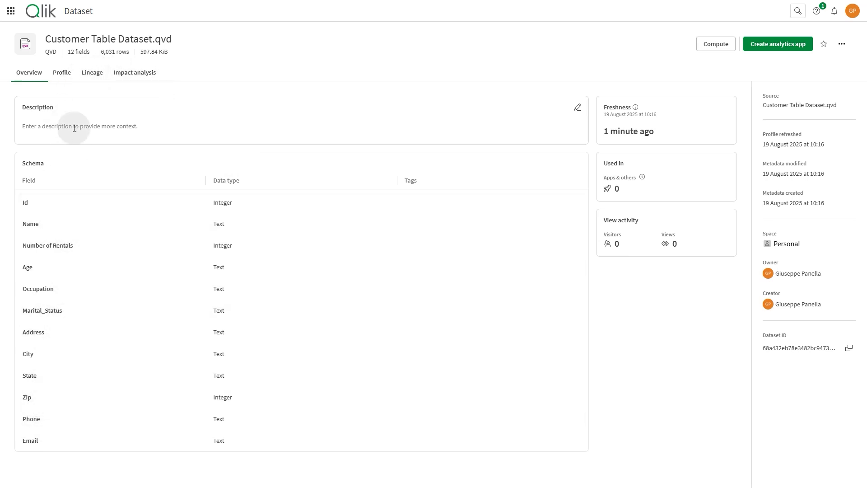
click(70, 82)
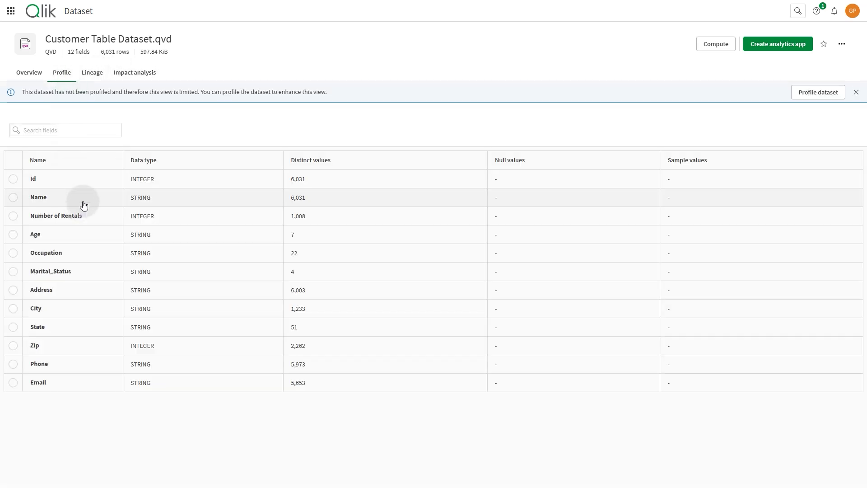
click(91, 75)
click(152, 76)
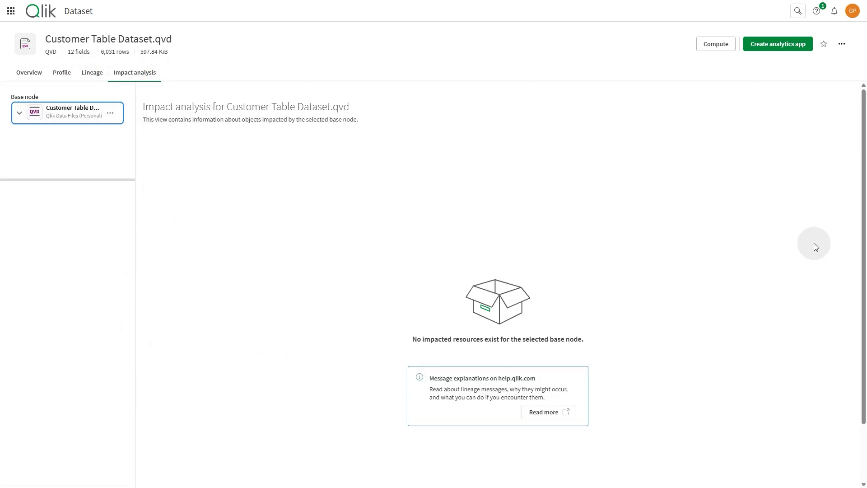
click(763, 47)
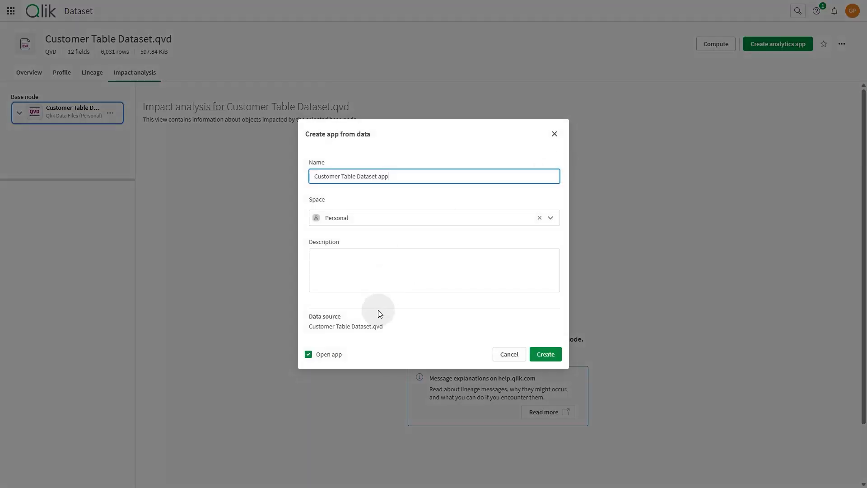